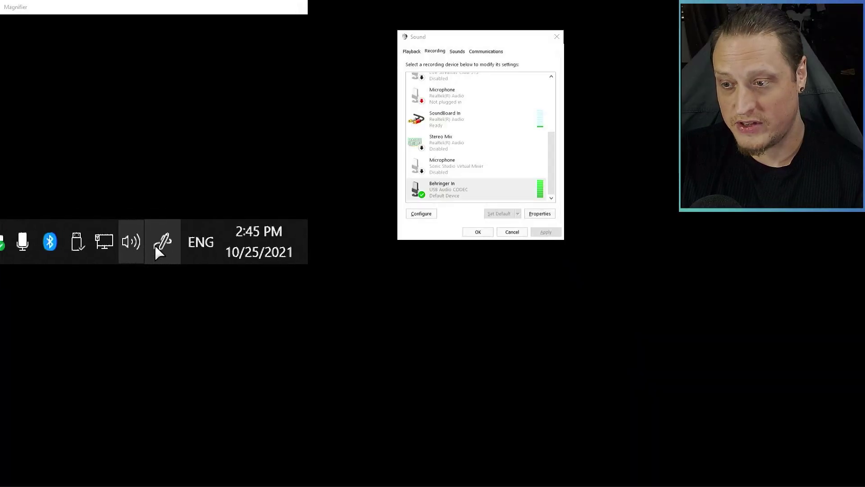
Open the Windows Sound dialog from the system tray's volume control and show its list of recording devices
{"action": "mouse_move", "coordinate": [157, 251]}
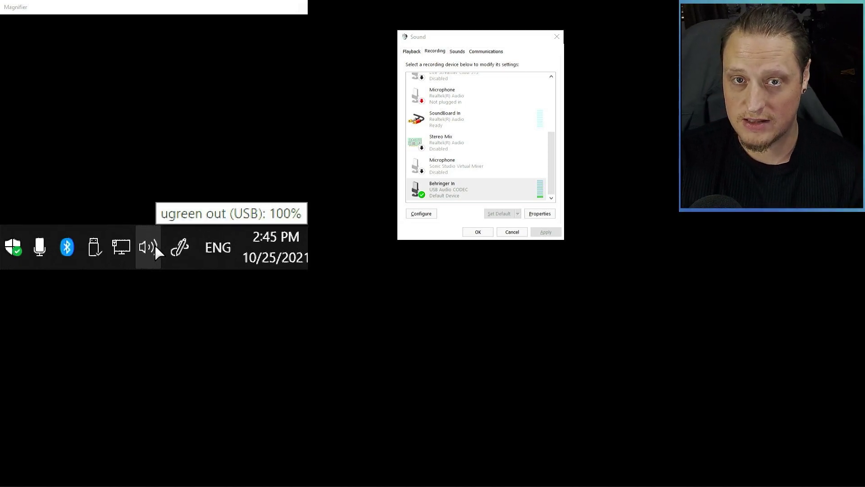
{"action": "right_click", "coordinate": [156, 251]}
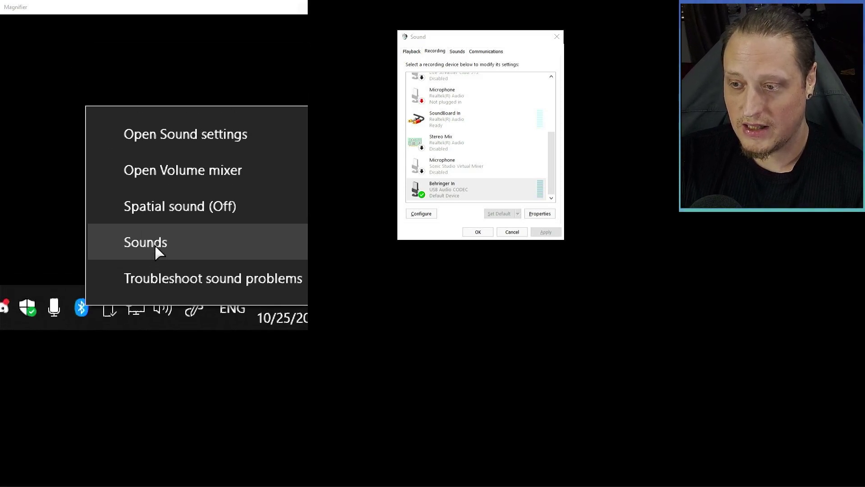
{"action": "left_click", "coordinate": [157, 251]}
{"action": "left_click_drag", "start_coordinate": [457, 41], "coordinate": [451, 48]}
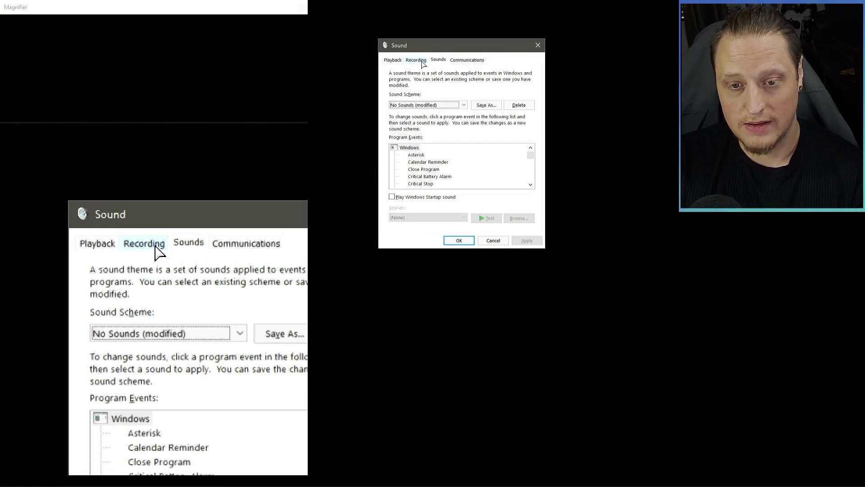
{"action": "left_click", "coordinate": [422, 63]}
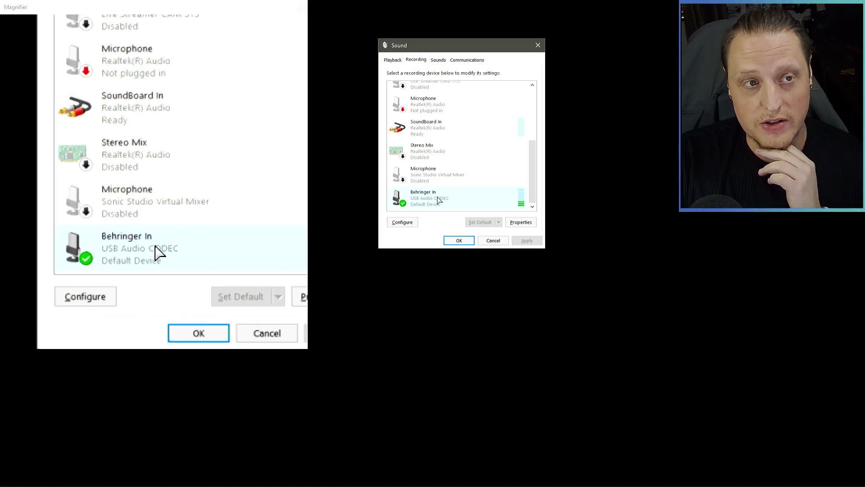
Open the properties of the Behringer In recording device and put the cursor in its name
{"action": "right_click", "coordinate": [438, 198]}
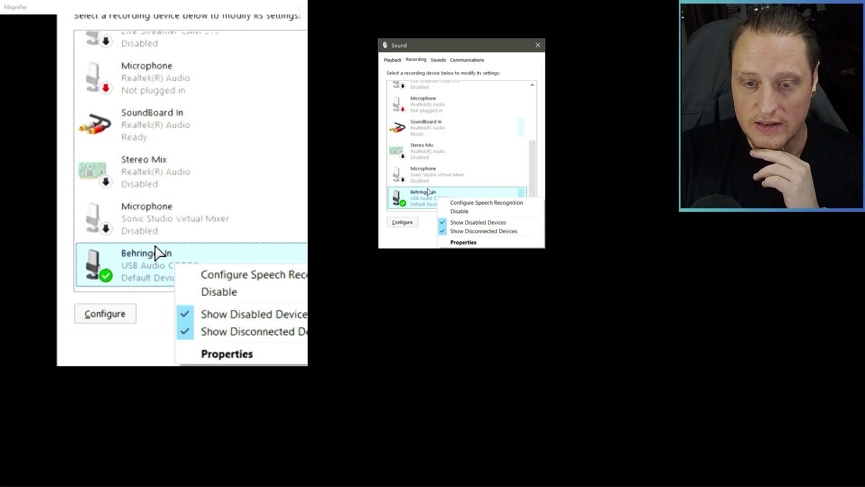
{"action": "left_click", "coordinate": [429, 193]}
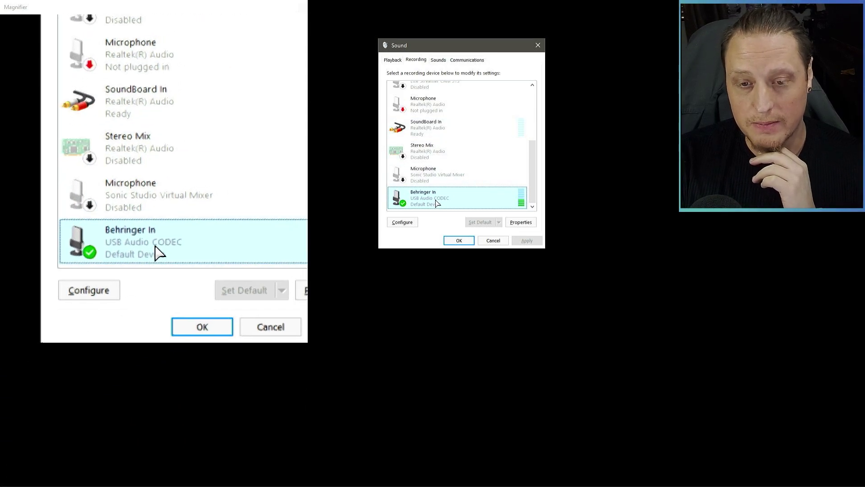
{"action": "right_click", "coordinate": [435, 204]}
{"action": "left_click", "coordinate": [489, 240]}
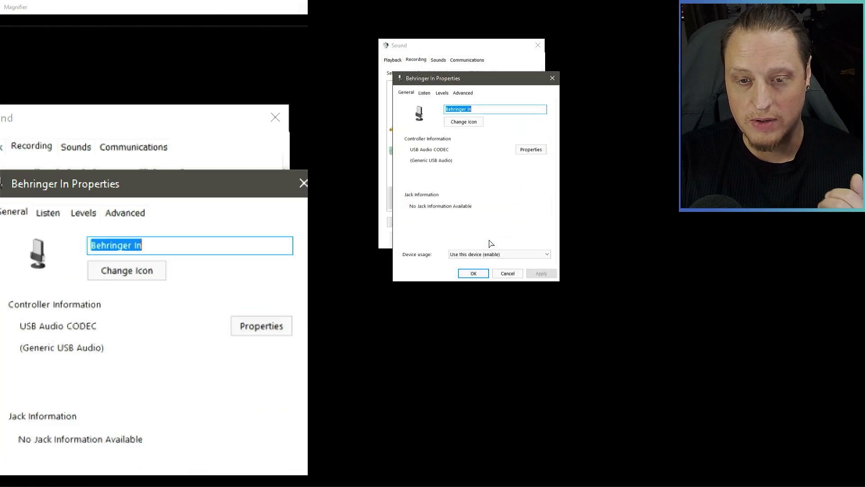
{"action": "left_click", "coordinate": [483, 108]}
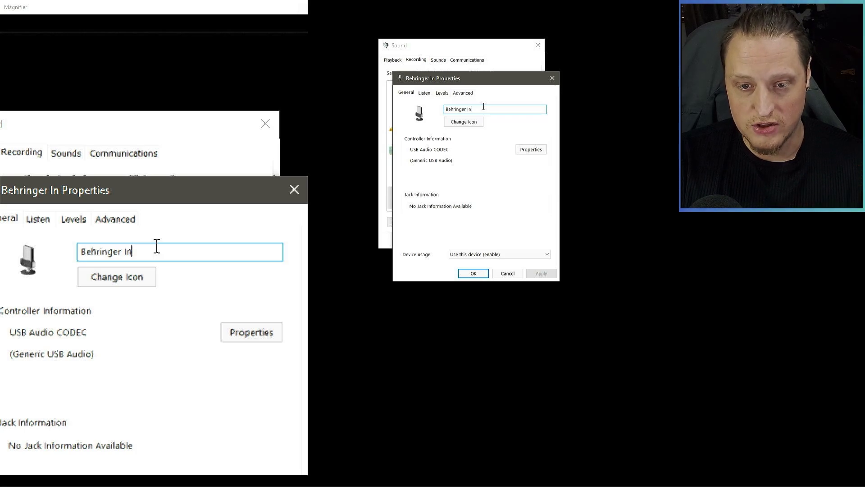
Review the Behringer In microphone level, default format choices and exclusive mode options, and close its properties
{"action": "left_click", "coordinate": [442, 93]}
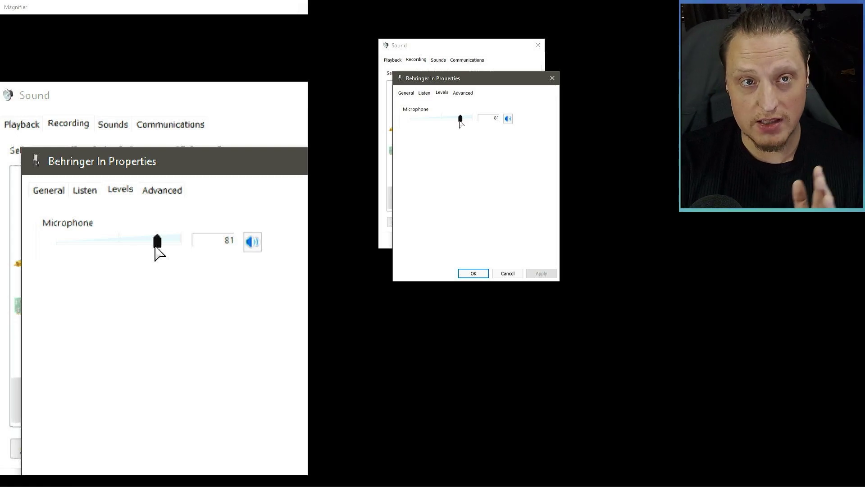
{"action": "left_click", "coordinate": [461, 92]}
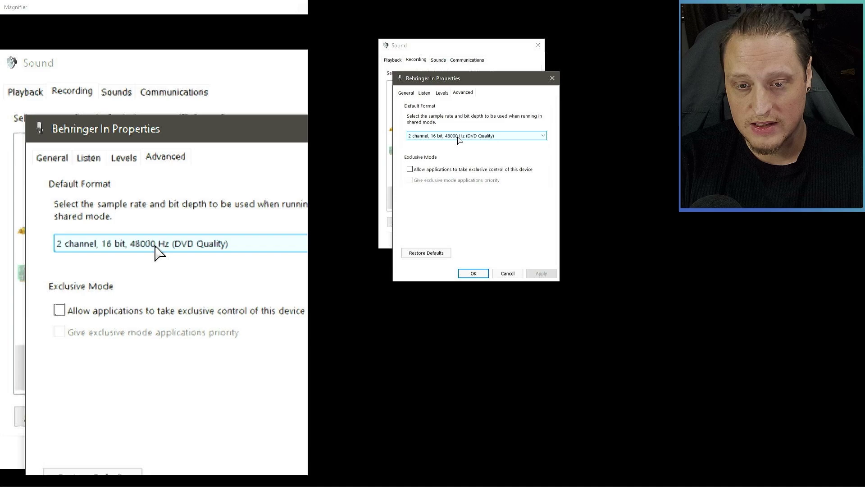
{"action": "left_click", "coordinate": [442, 138]}
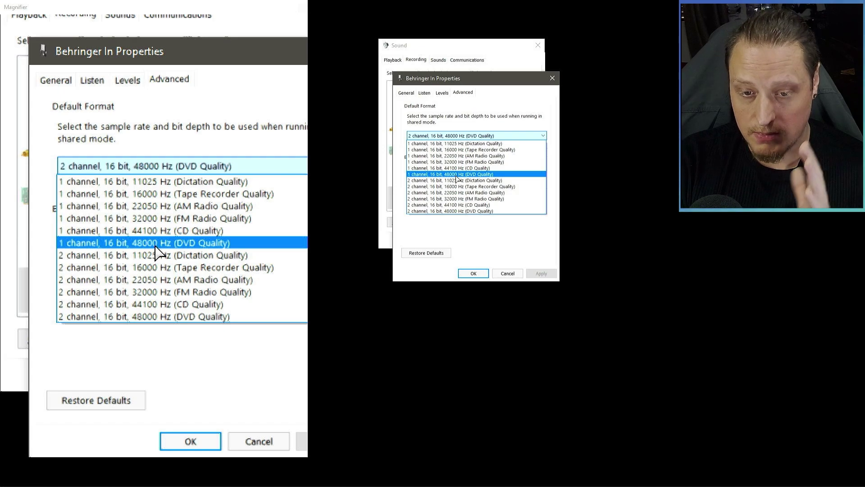
{"action": "key", "text": "Escape"}
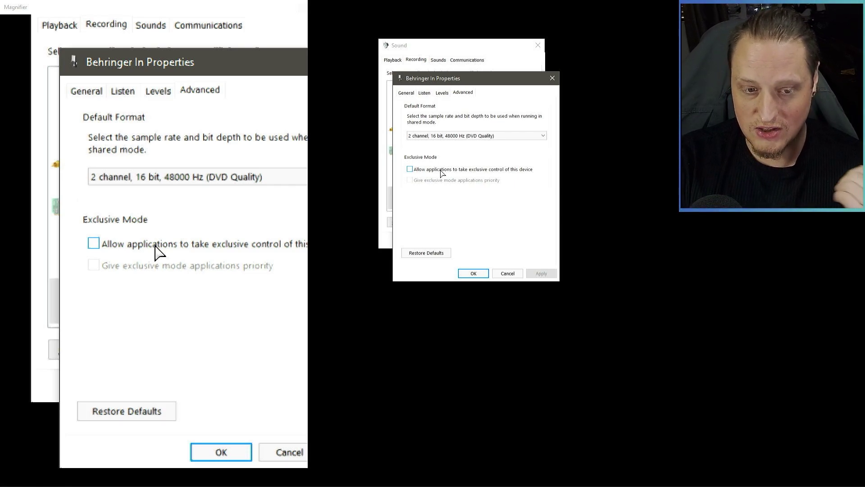
{"action": "left_click", "coordinate": [473, 274]}
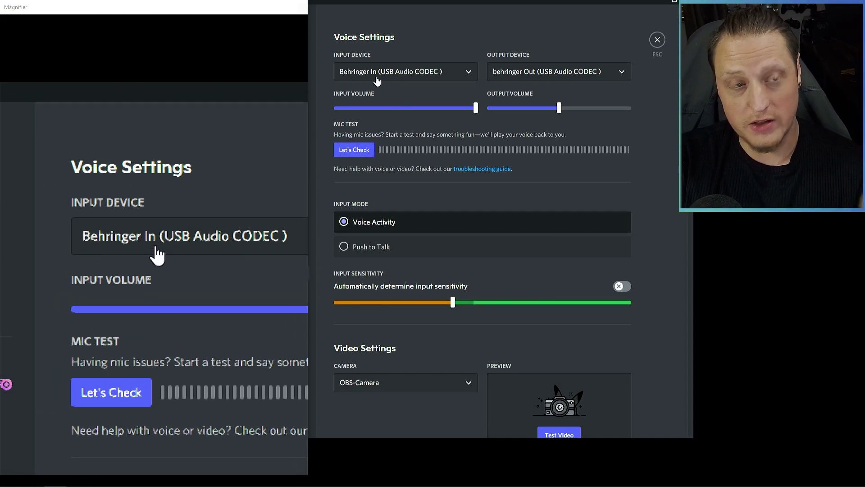
Switch to Discord's Voice Settings and run the microphone test twice, stopping it each time
{"action": "left_click", "coordinate": [354, 151]}
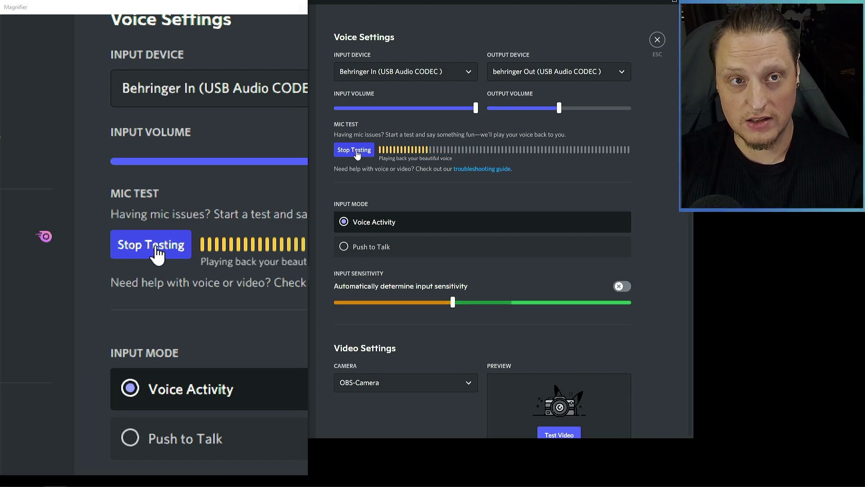
{"action": "left_click", "coordinate": [357, 154]}
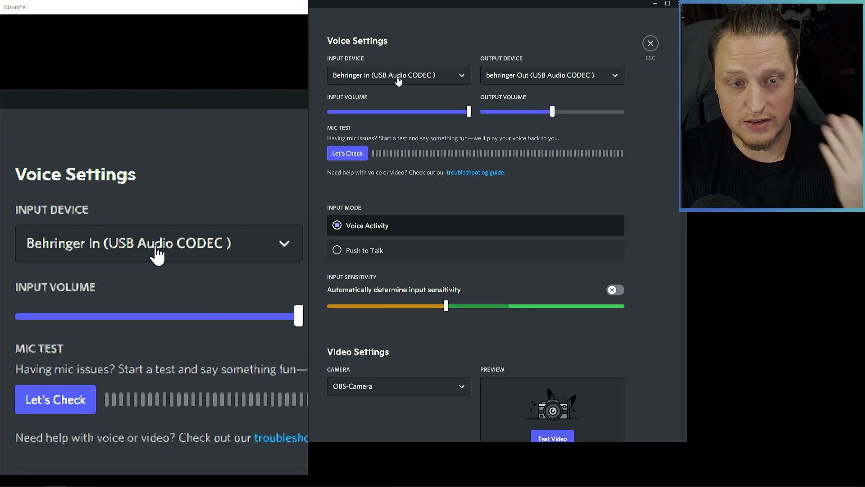
{"action": "left_click", "coordinate": [347, 153]}
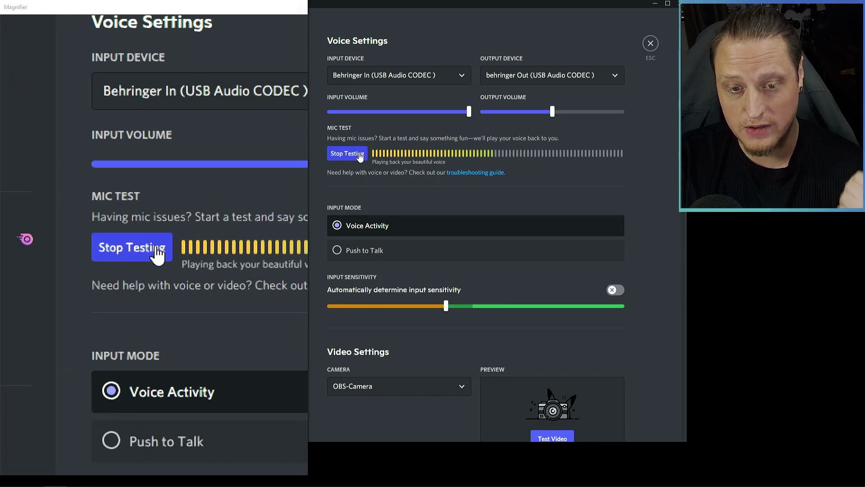
{"action": "left_click", "coordinate": [359, 154]}
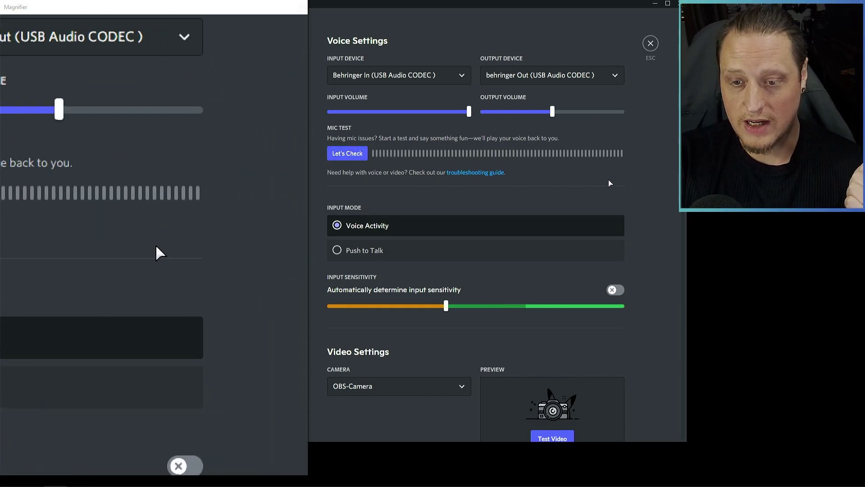
Enable automatic input sensitivity, Echo Cancellation, Noise Reduction, Advanced Voice Activity and Automatic Gain Control
{"action": "scroll", "coordinate": [655, 200], "scroll_direction": "down", "scroll_amount": 3}
{"action": "scroll", "coordinate": [654, 200], "scroll_direction": "down", "scroll_amount": 3}
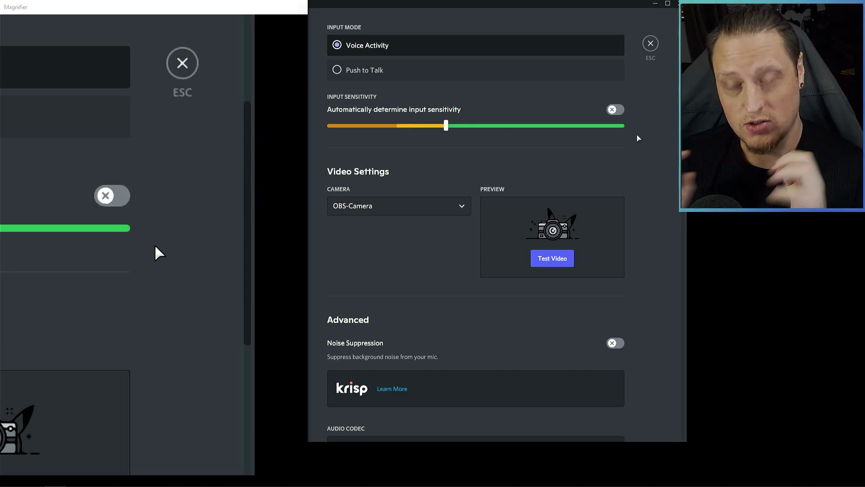
{"action": "scroll", "coordinate": [637, 135], "scroll_direction": "down", "scroll_amount": 5}
{"action": "scroll", "coordinate": [640, 194], "scroll_direction": "up", "scroll_amount": 9}
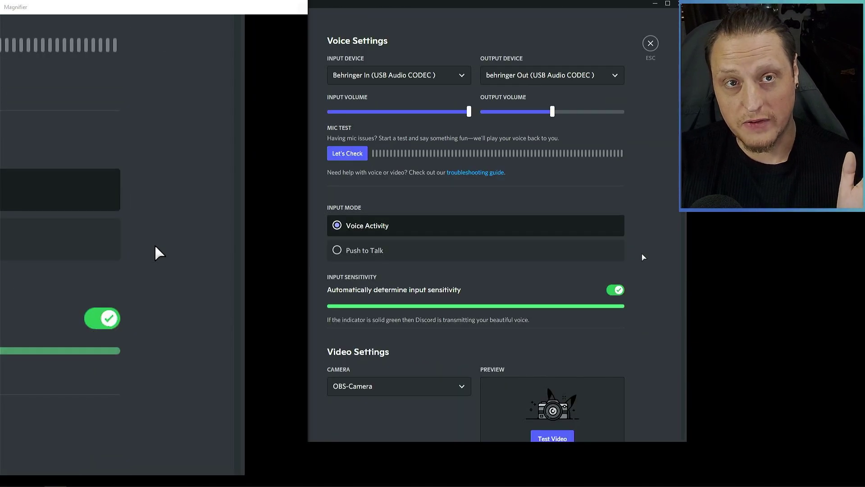
{"action": "scroll", "coordinate": [644, 257], "scroll_direction": "down", "scroll_amount": 10}
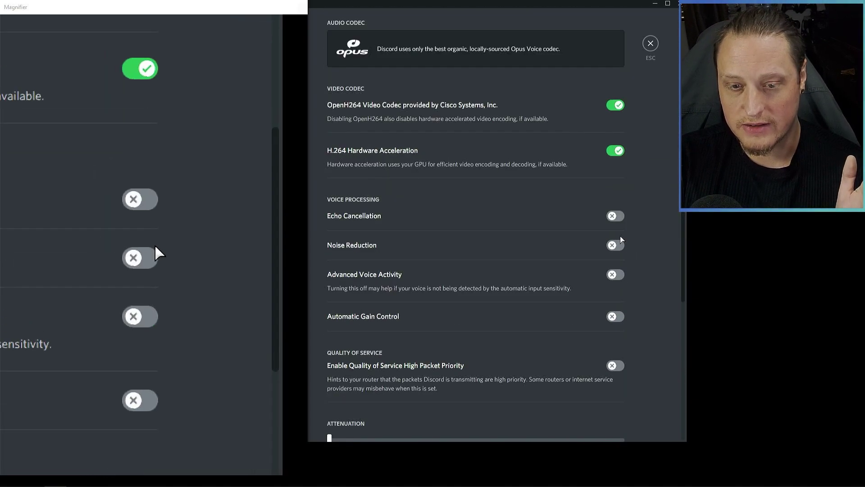
{"action": "left_click", "coordinate": [615, 218]}
{"action": "left_click", "coordinate": [616, 246]}
{"action": "left_click", "coordinate": [616, 275]}
{"action": "left_click", "coordinate": [615, 317]}
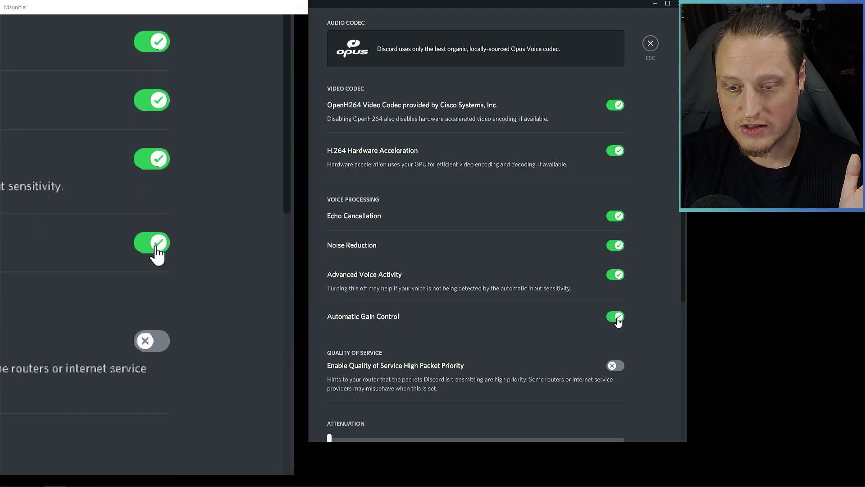
Turn off Automatic Gain Control, Advanced Voice Activity, Noise Reduction and Echo Cancellation in the voice processing settings
{"action": "left_click", "coordinate": [616, 318]}
{"action": "left_click", "coordinate": [616, 276]}
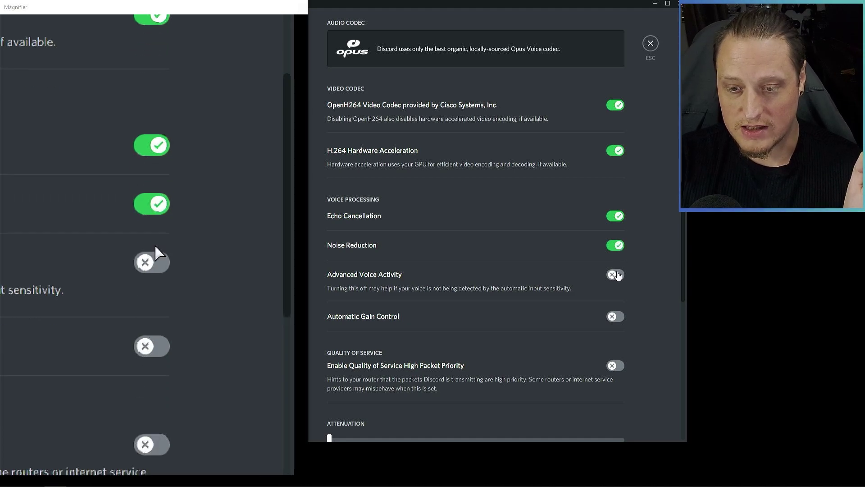
{"action": "left_click", "coordinate": [614, 248]}
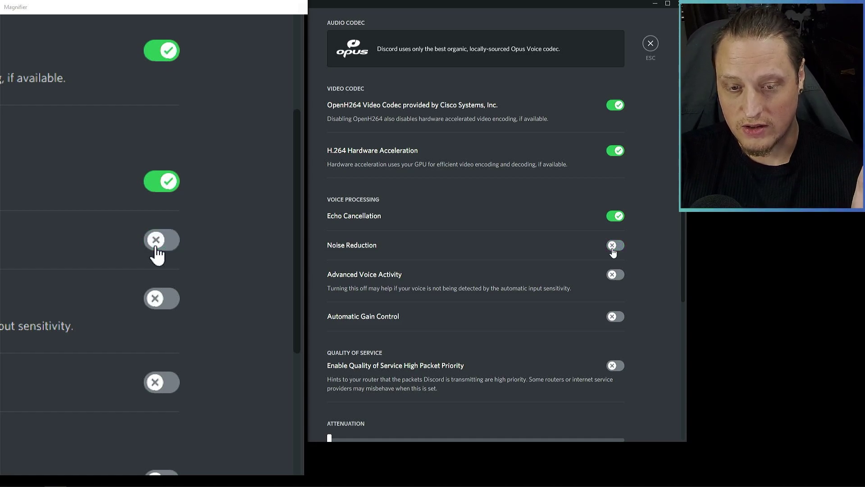
{"action": "left_click", "coordinate": [614, 217]}
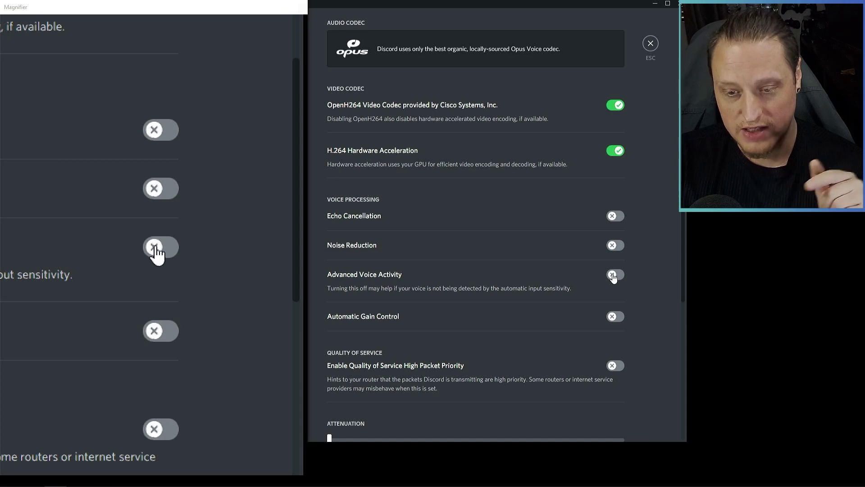
Disable automatic determination of input sensitivity for the Voice Activity input mode
{"action": "scroll", "coordinate": [633, 277], "scroll_direction": "up", "scroll_amount": 10}
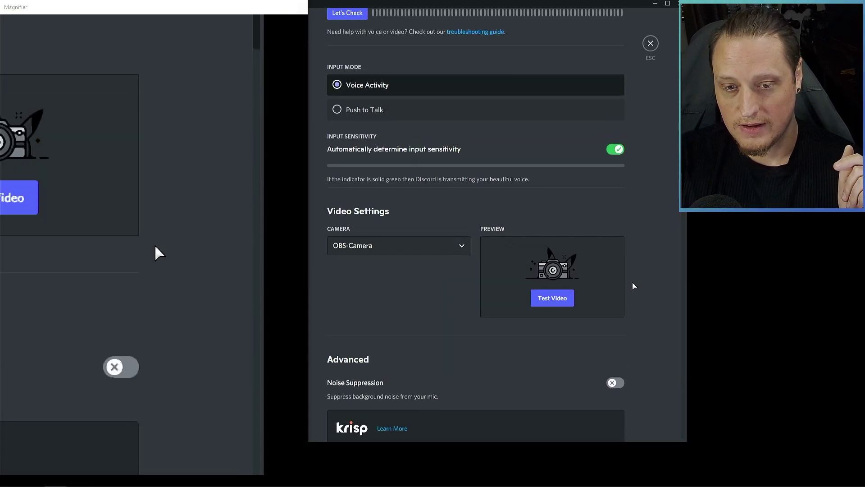
{"action": "scroll", "coordinate": [633, 287], "scroll_direction": "up", "scroll_amount": 1}
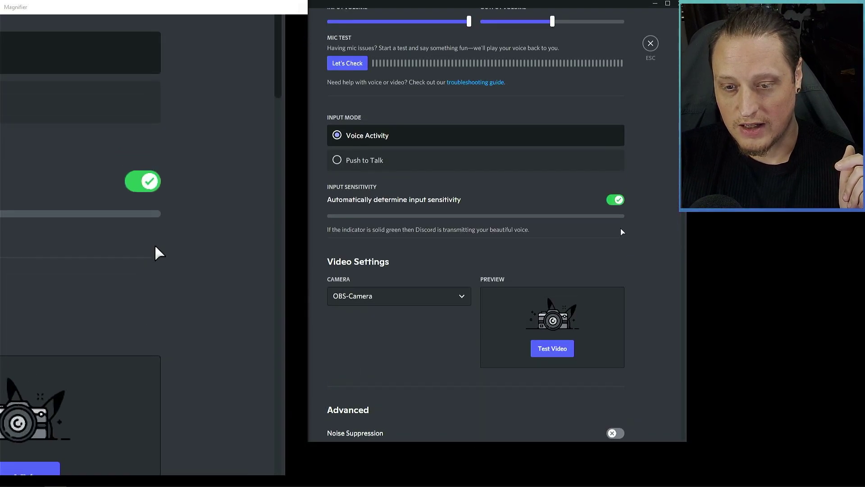
{"action": "left_click", "coordinate": [615, 200]}
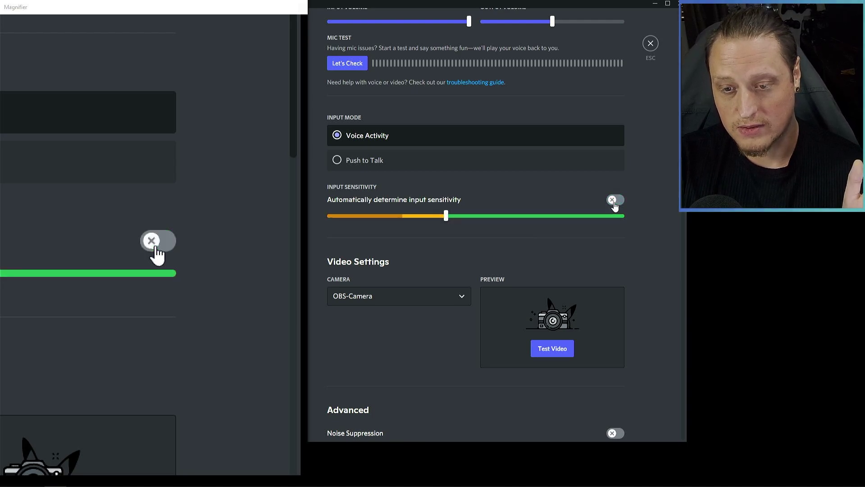
Check the manual input sensitivity threshold and start the microphone test again
{"action": "mouse_move", "coordinate": [446, 216]}
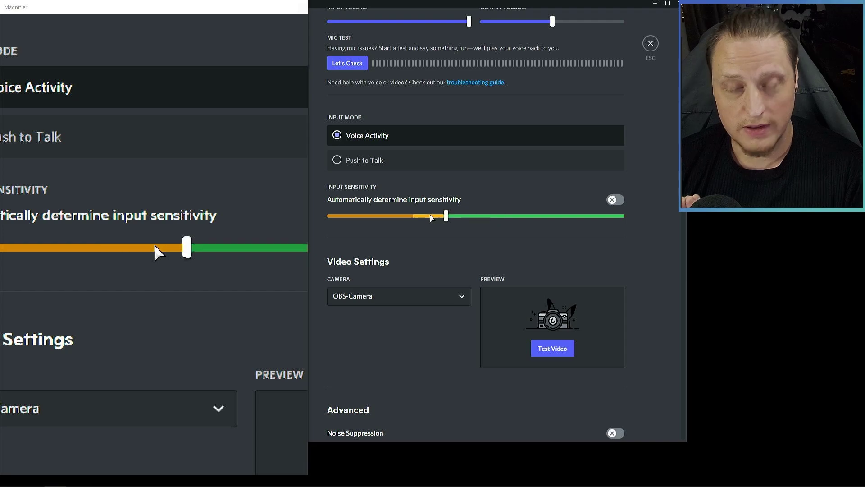
{"action": "scroll", "coordinate": [347, 160], "scroll_direction": "up", "scroll_amount": 2}
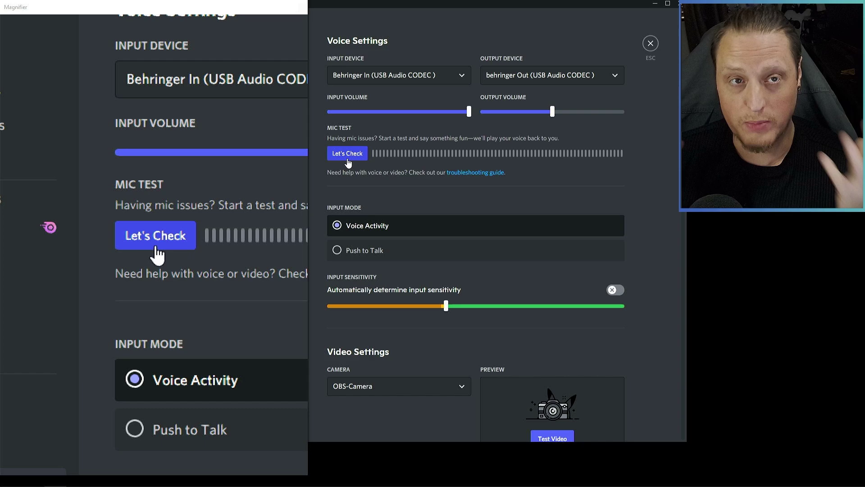
{"action": "left_click", "coordinate": [347, 154]}
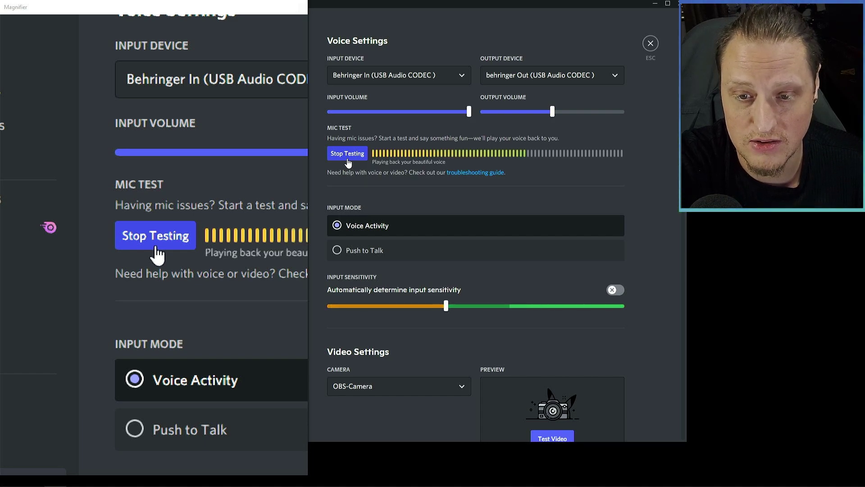
Examine the Voice Processing options and the Noise Suppression setting in the advanced voice settings
{"action": "scroll", "coordinate": [643, 252], "scroll_direction": "down", "scroll_amount": 4}
{"action": "scroll", "coordinate": [644, 252], "scroll_direction": "down", "scroll_amount": 9}
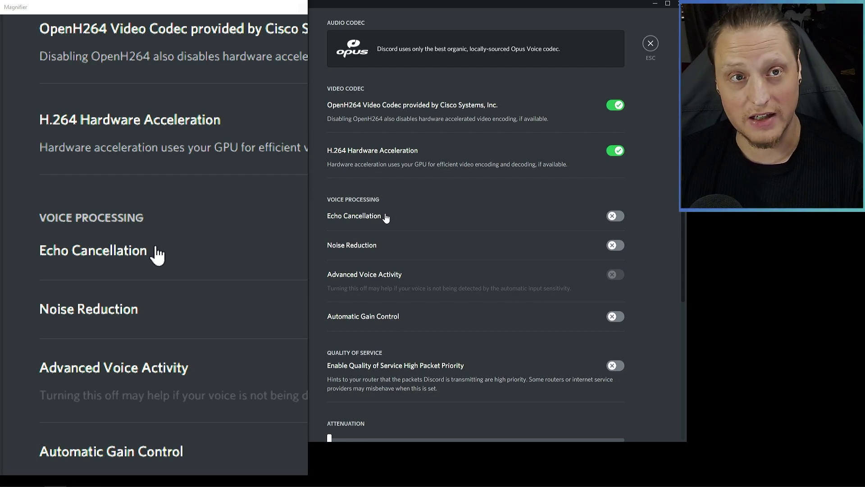
{"action": "scroll", "coordinate": [467, 259], "scroll_direction": "down", "scroll_amount": 1}
{"action": "scroll", "coordinate": [411, 257], "scroll_direction": "up", "scroll_amount": 1}
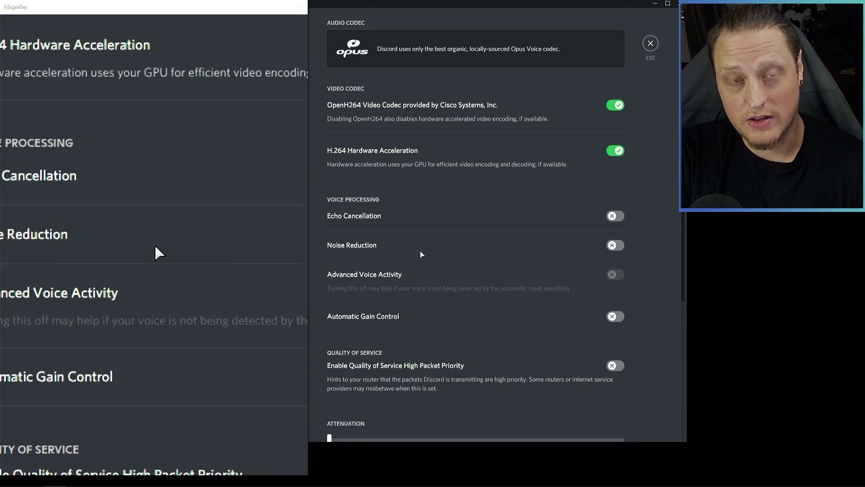
{"action": "scroll", "coordinate": [420, 250], "scroll_direction": "up", "scroll_amount": 4}
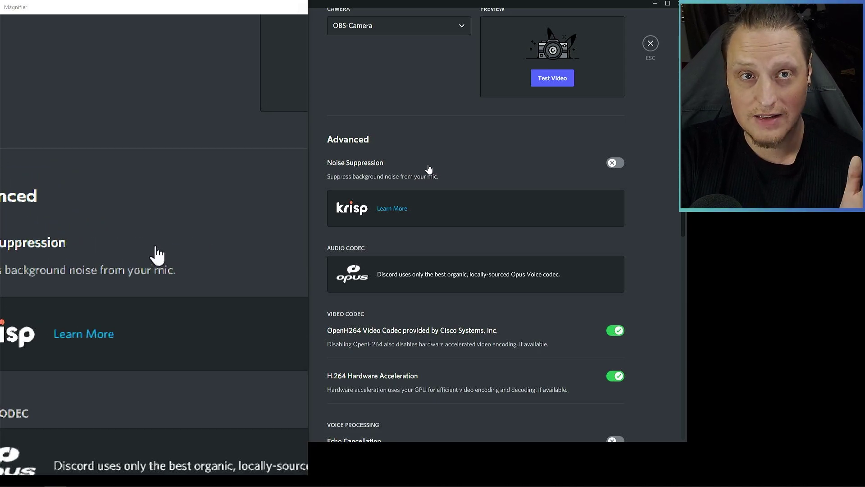
{"action": "scroll", "coordinate": [427, 167], "scroll_direction": "down", "scroll_amount": 4}
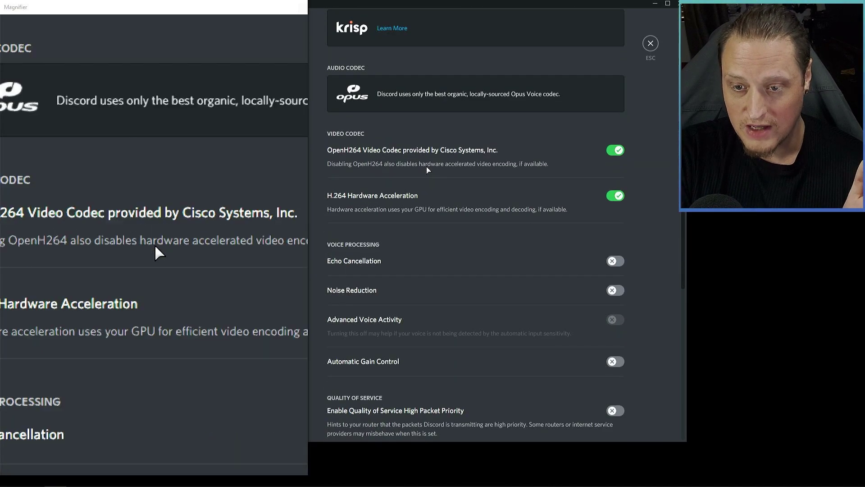
{"action": "scroll", "coordinate": [429, 166], "scroll_direction": "up", "scroll_amount": 2}
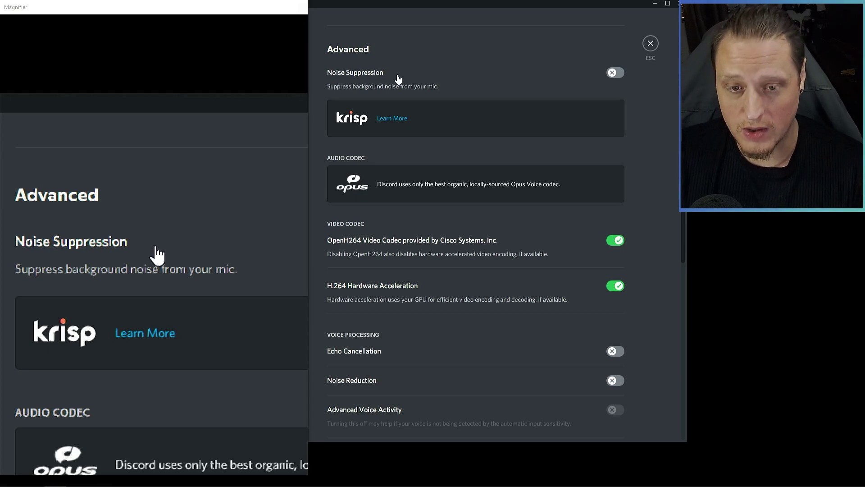
Compare the Krisp Noise Suppression setting with the Echo Cancellation, Noise Reduction and Automatic Gain Control options under Voice Processing
{"action": "scroll", "coordinate": [392, 113], "scroll_direction": "down", "scroll_amount": 5}
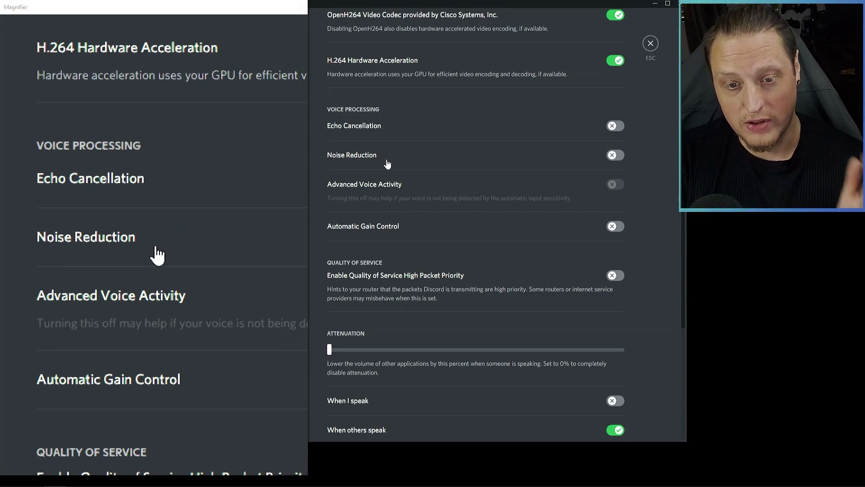
{"action": "scroll", "coordinate": [386, 164], "scroll_direction": "up", "scroll_amount": 6}
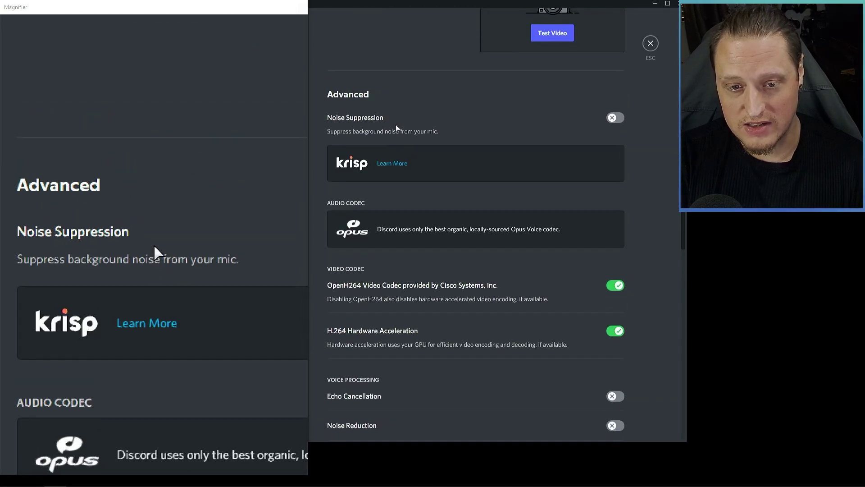
{"action": "scroll", "coordinate": [396, 128], "scroll_direction": "down", "scroll_amount": 7}
{"action": "scroll", "coordinate": [401, 135], "scroll_direction": "up", "scroll_amount": 2}
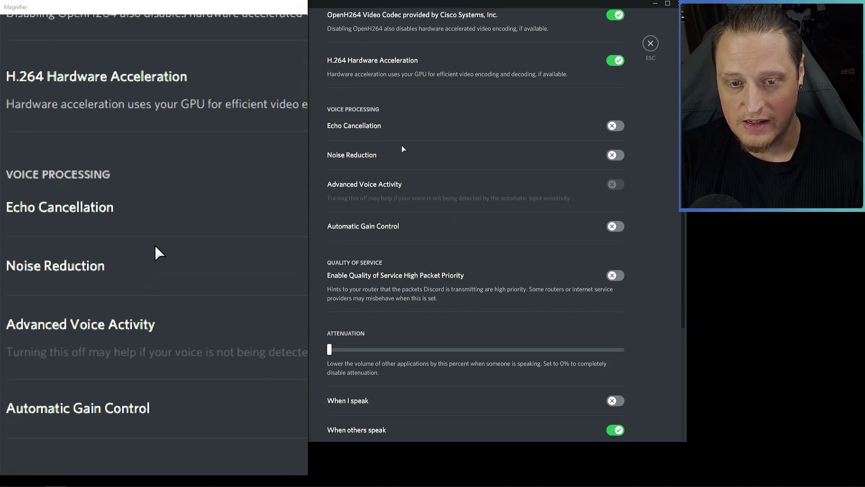
{"action": "scroll", "coordinate": [404, 153], "scroll_direction": "up", "scroll_amount": 1}
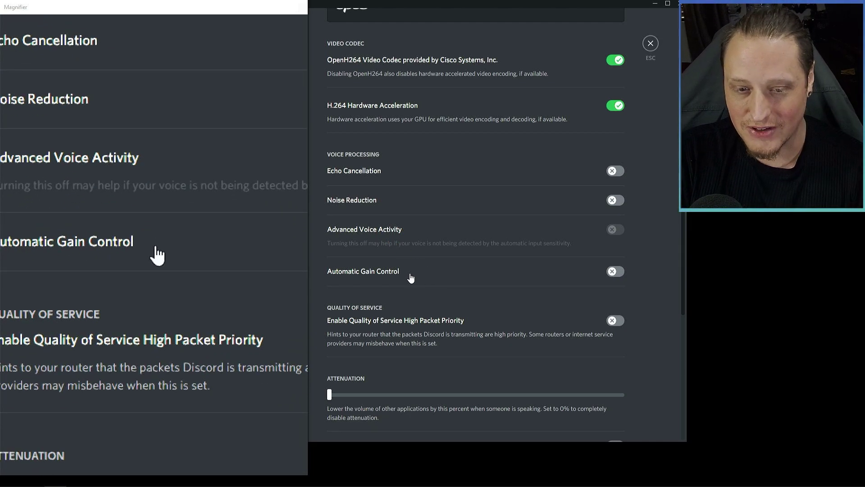
Check the input and output volume levels in Voice Settings and stop the running microphone test
{"action": "scroll", "coordinate": [410, 277], "scroll_direction": "up", "scroll_amount": 7}
{"action": "scroll", "coordinate": [420, 278], "scroll_direction": "up", "scroll_amount": 7}
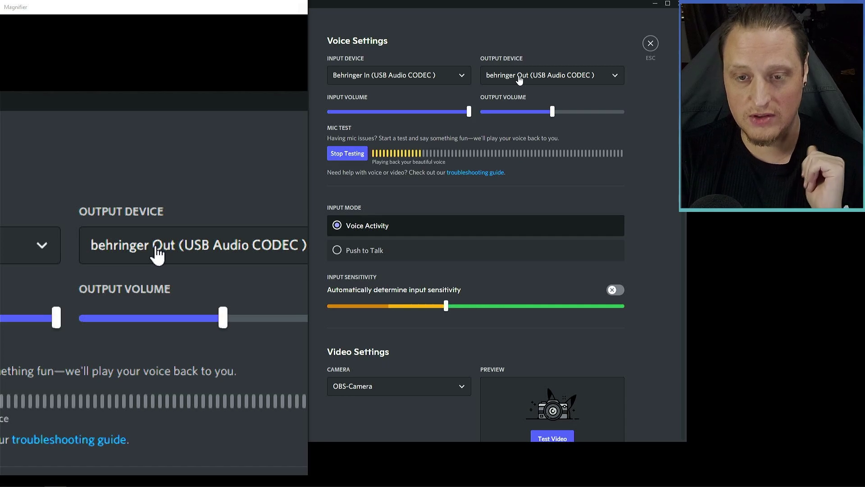
{"action": "mouse_move", "coordinate": [469, 112]}
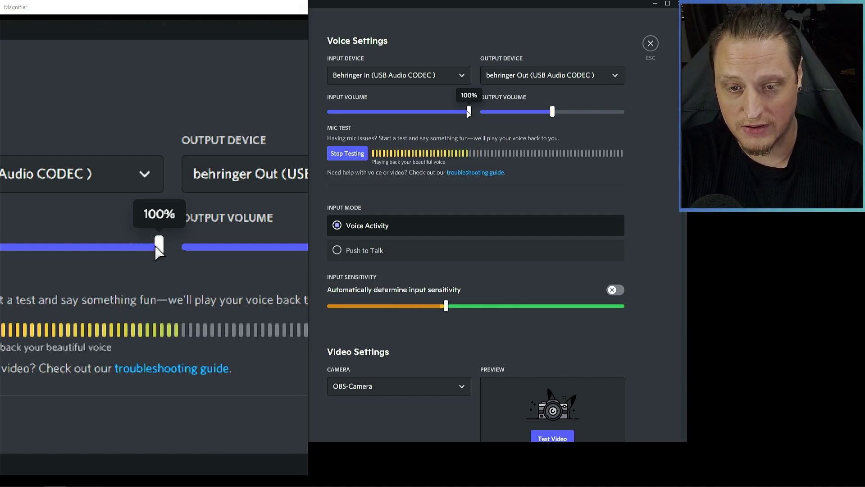
{"action": "mouse_move", "coordinate": [552, 112]}
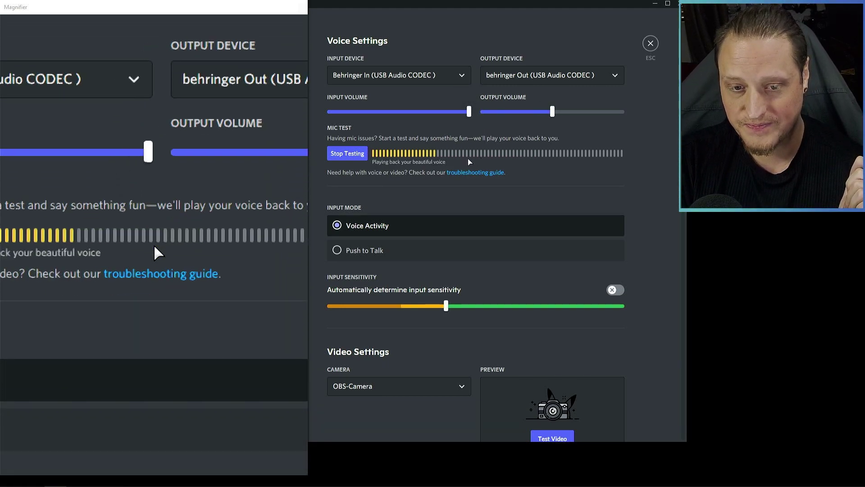
{"action": "left_click", "coordinate": [356, 156]}
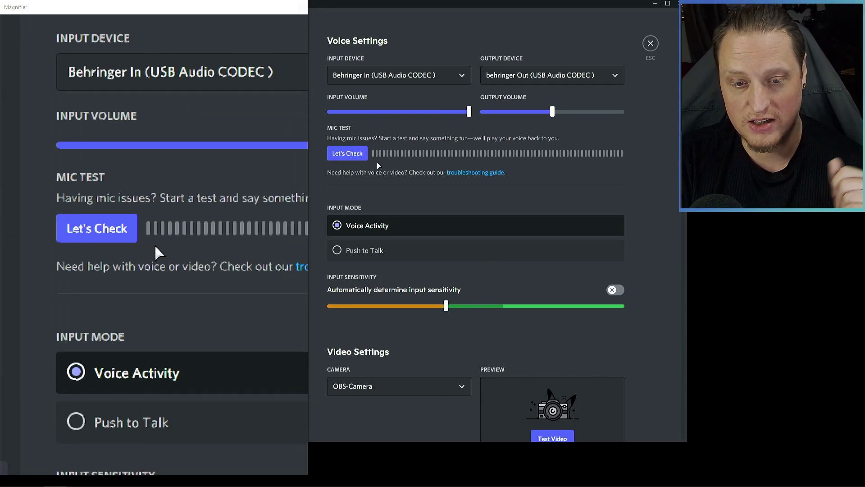
Review the manual input sensitivity threshold, the Noise Suppression setting and the Voice Processing options once more
{"action": "scroll", "coordinate": [376, 162], "scroll_direction": "down", "scroll_amount": 2}
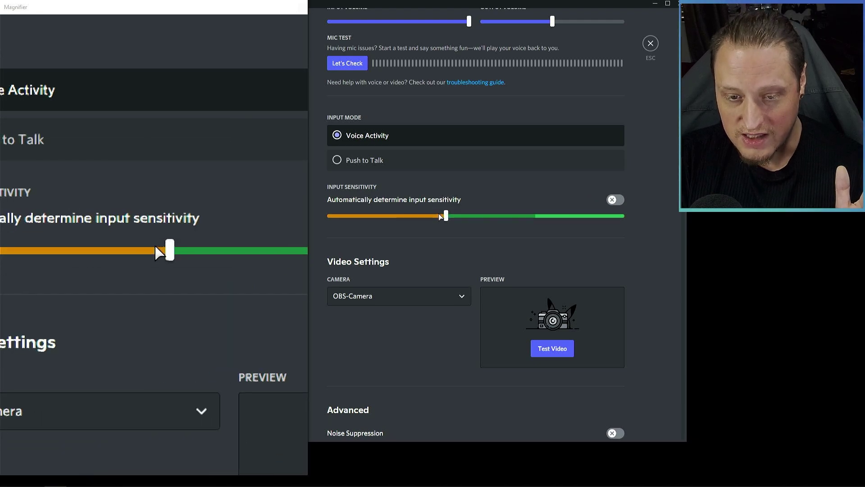
{"action": "mouse_move", "coordinate": [446, 215]}
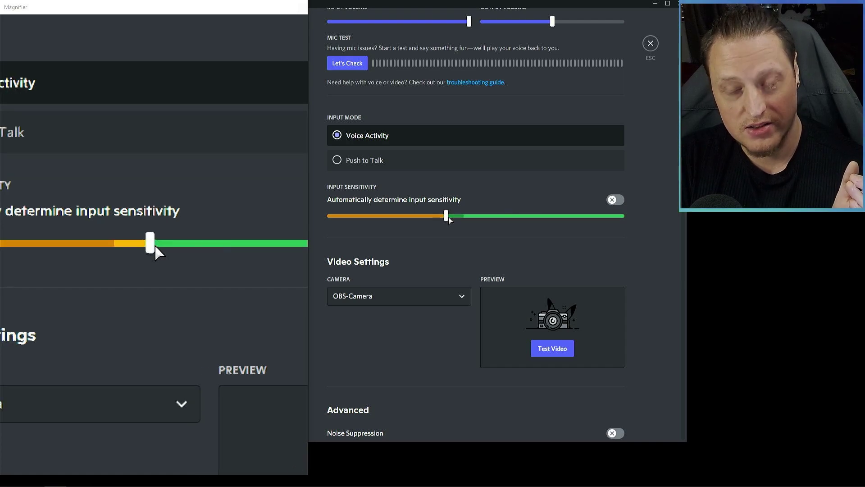
{"action": "scroll", "coordinate": [496, 148], "scroll_direction": "down", "scroll_amount": 8}
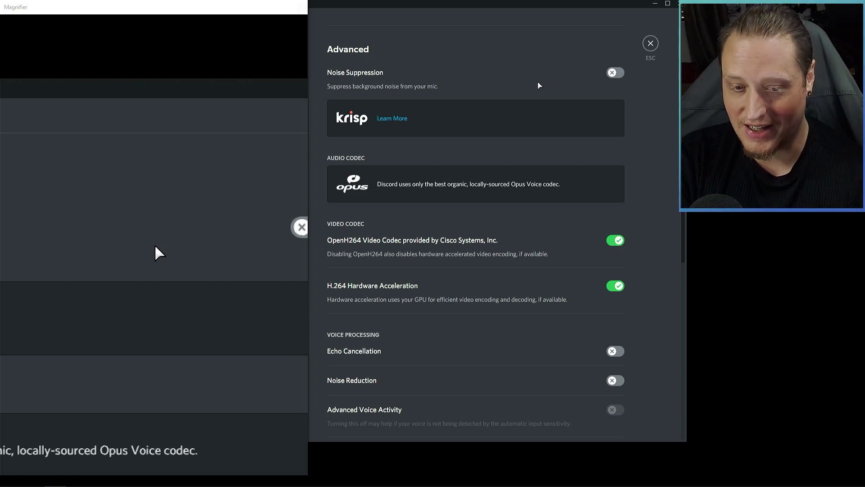
{"action": "scroll", "coordinate": [538, 82], "scroll_direction": "down", "scroll_amount": 3}
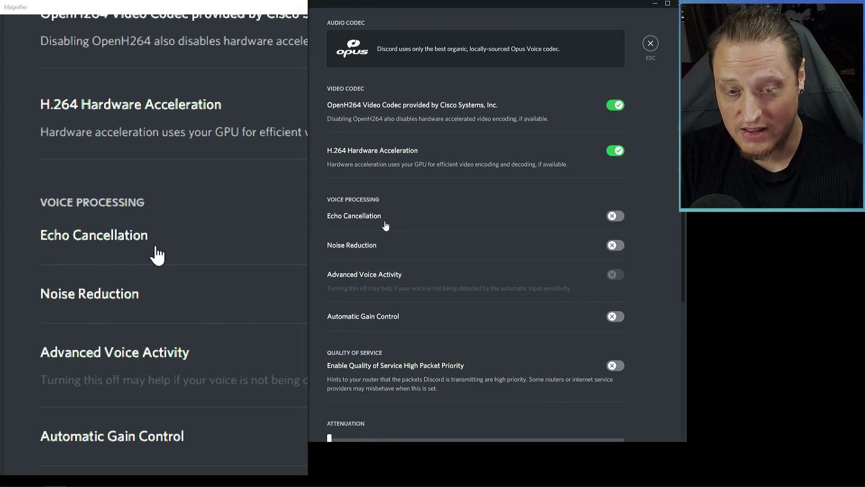